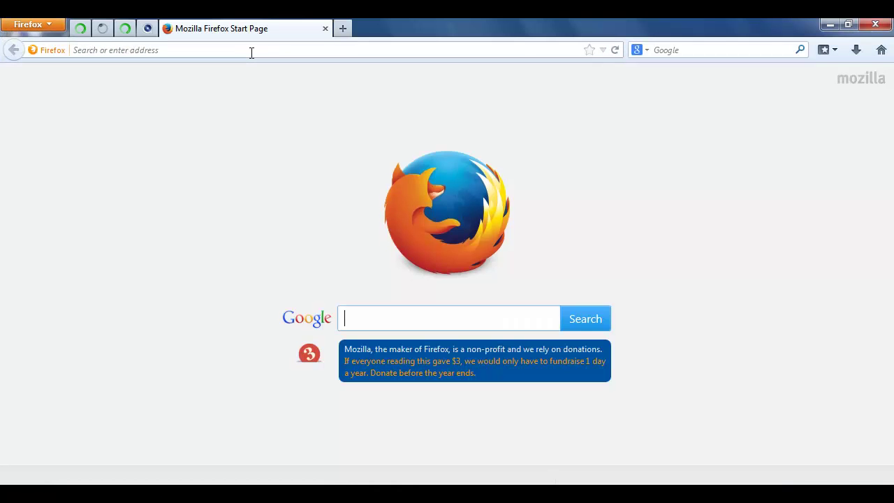
Load the router login page at 192.168.1.1 in Firefox
left_click(251, 53)
type("192.1")
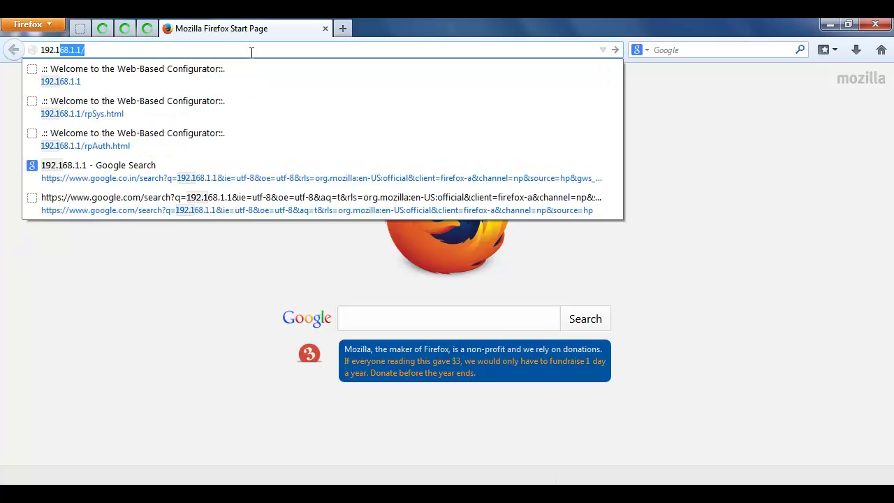
type("7")
key("BackSpace")
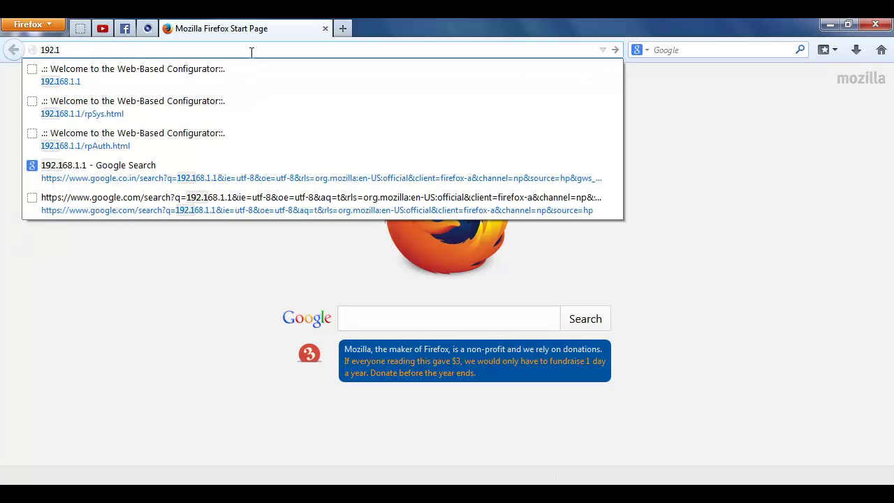
type("68.")
key("Return")
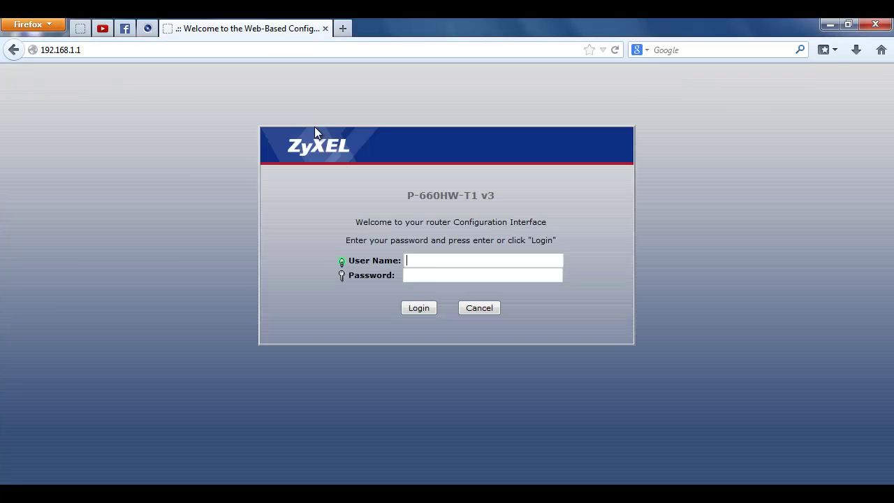
Sign in with the administrator user name and password
left_click(445, 261)
type("admin")
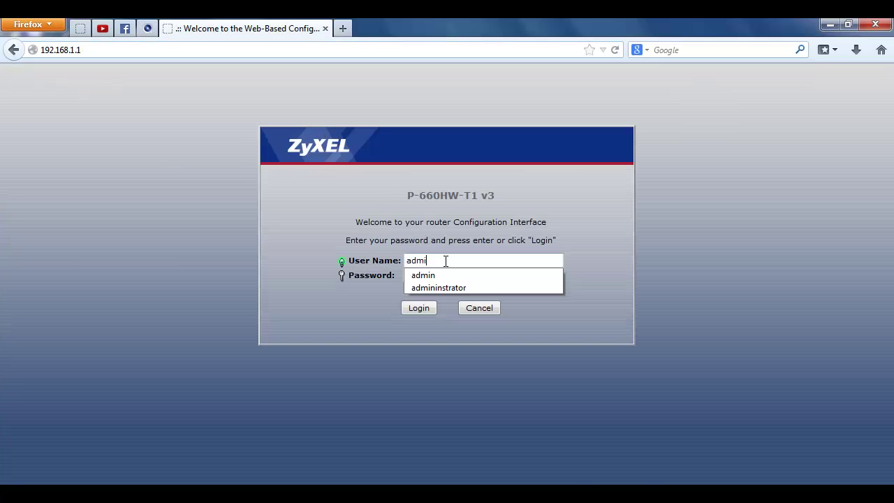
left_click(424, 275)
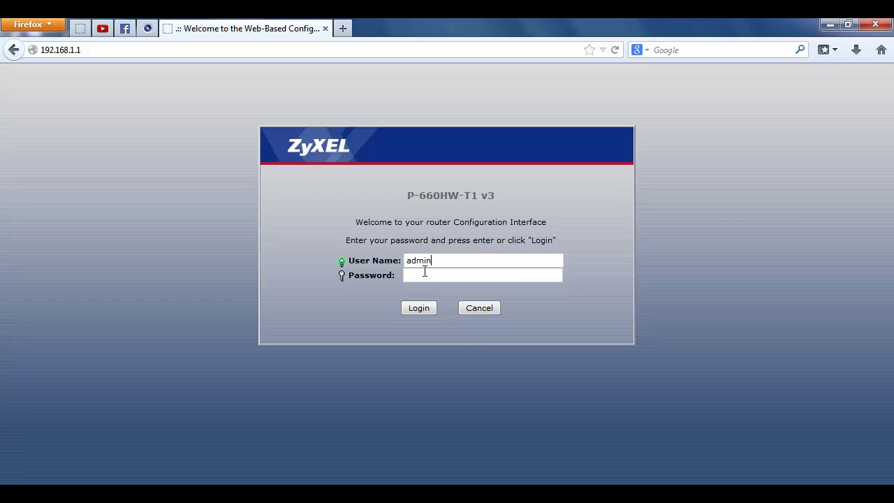
key("Return")
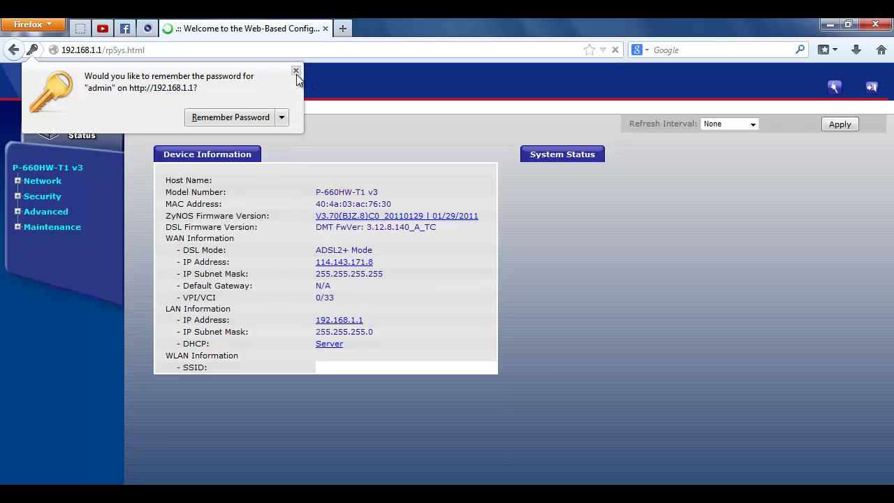
Dismiss the save-password offer and start a User define rule under Network > NAT > Port Forwarding
left_click(296, 71)
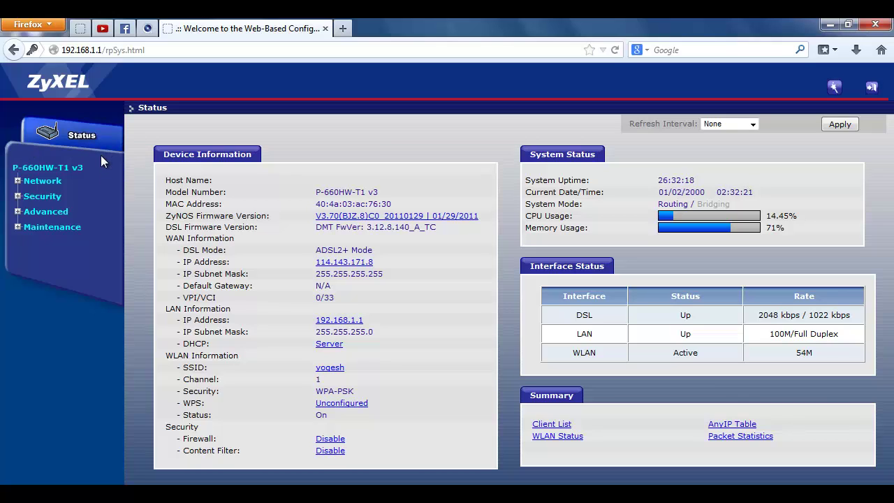
left_click(33, 186)
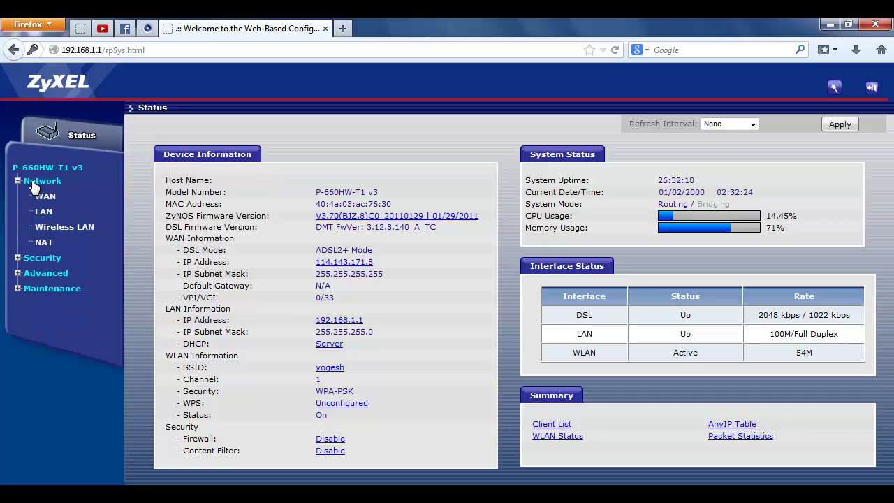
left_click(44, 243)
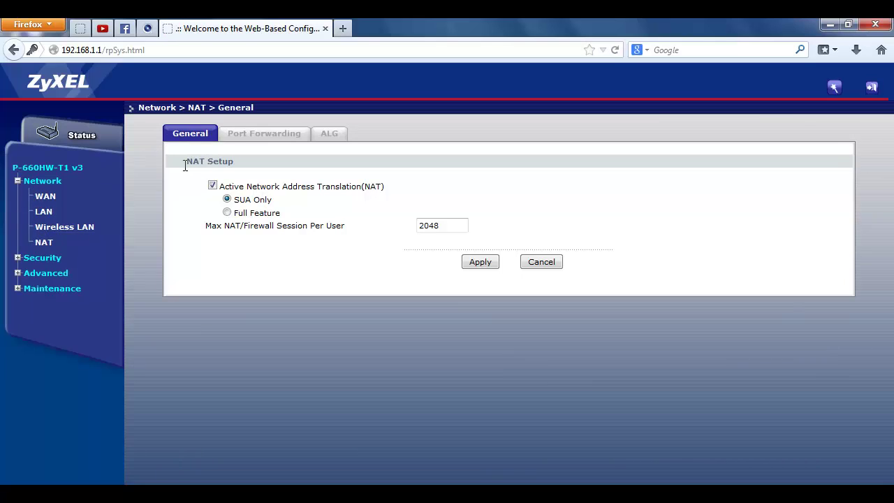
left_click(258, 135)
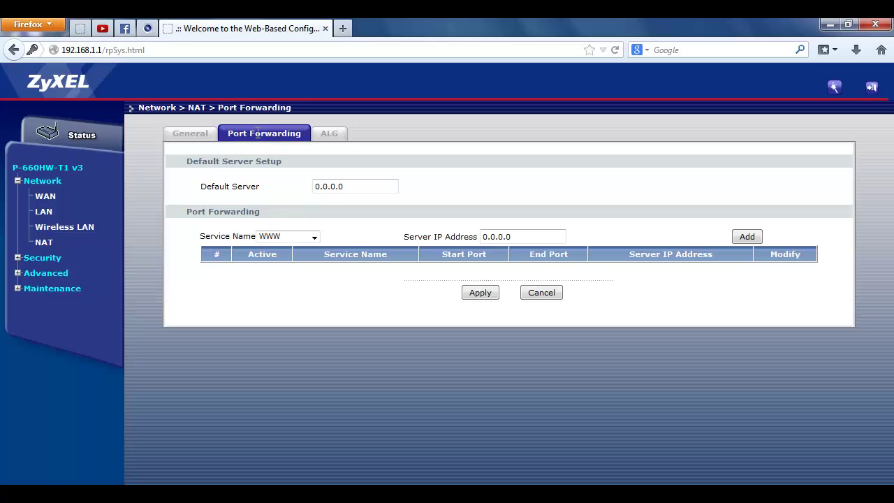
left_click(313, 236)
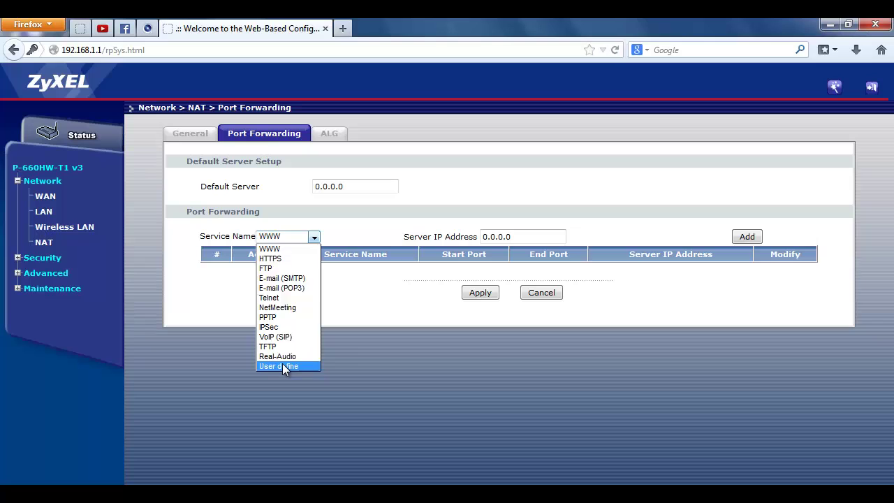
left_click(282, 363)
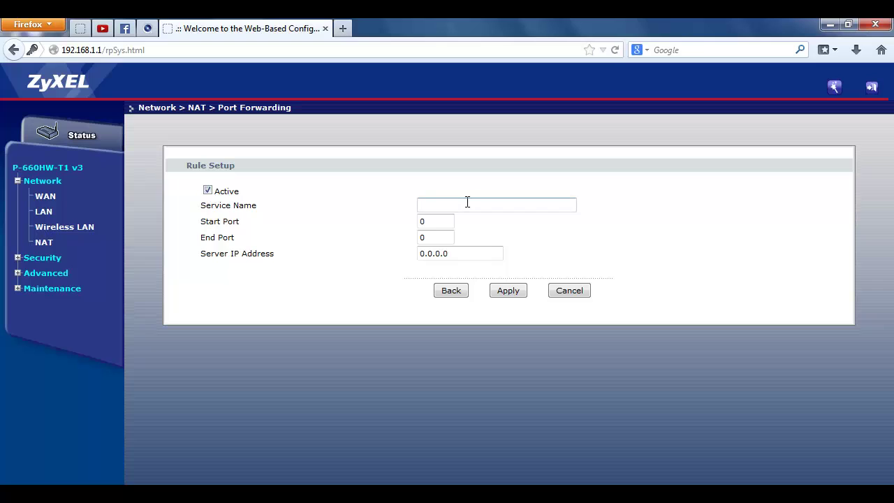
Name the forwarding rule's service dc++
type("dc==")
key("BackSpace")
key("BackSpace")
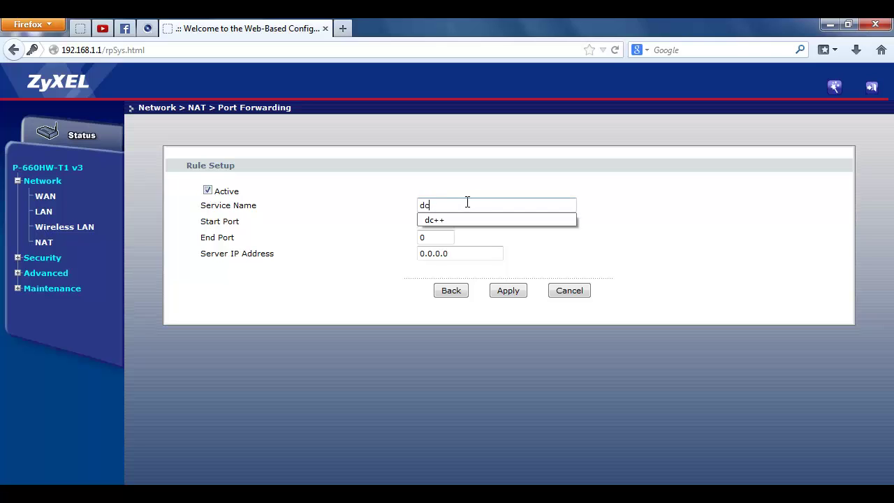
type("++")
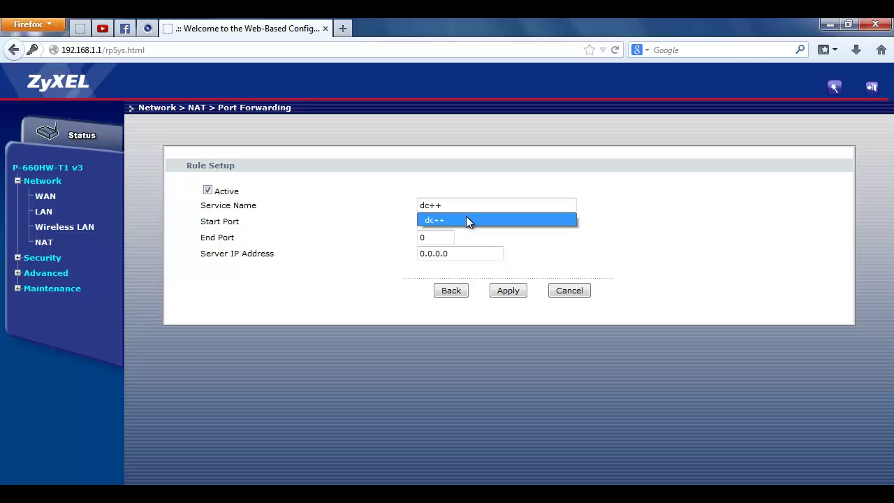
left_click(466, 218)
Set start and end port to 2855 and empty the Server IP Address field
double_click(445, 222)
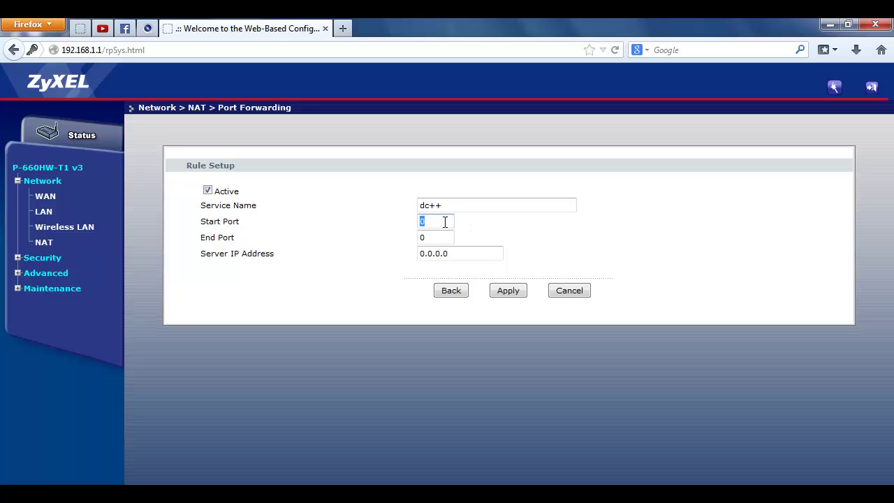
key("BackSpace")
type("2855")
left_click(457, 250)
double_click(444, 238)
key("BackSpace")
type("2855")
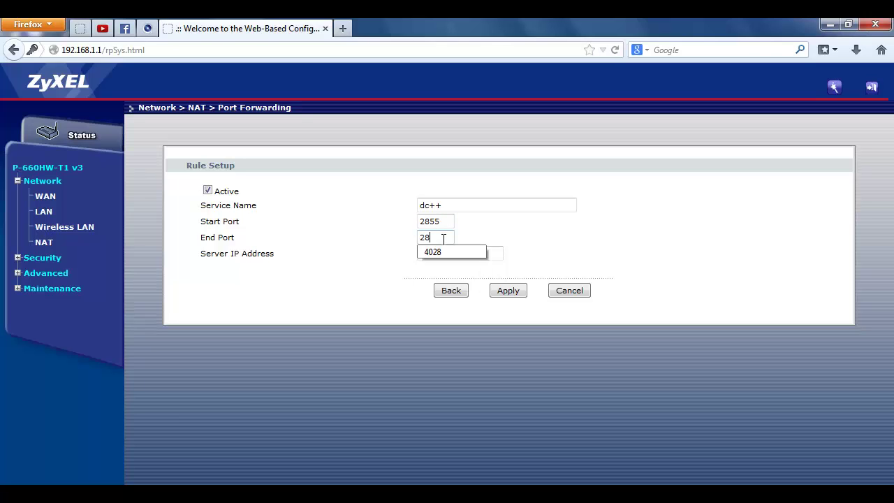
left_click(453, 253)
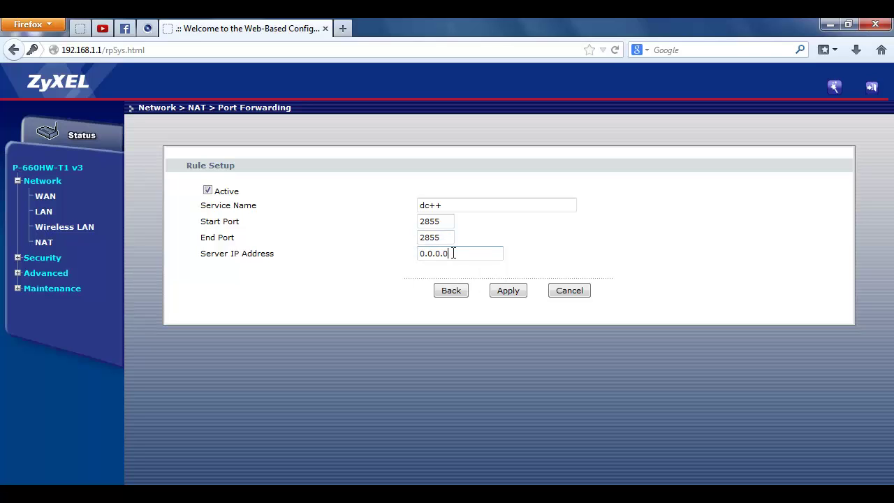
triple_click(454, 253)
key("BackSpace")
Check ipconfig for the PC's address and enter 192.168.1.33 as the rule's Server IP
key("alt+Tab")
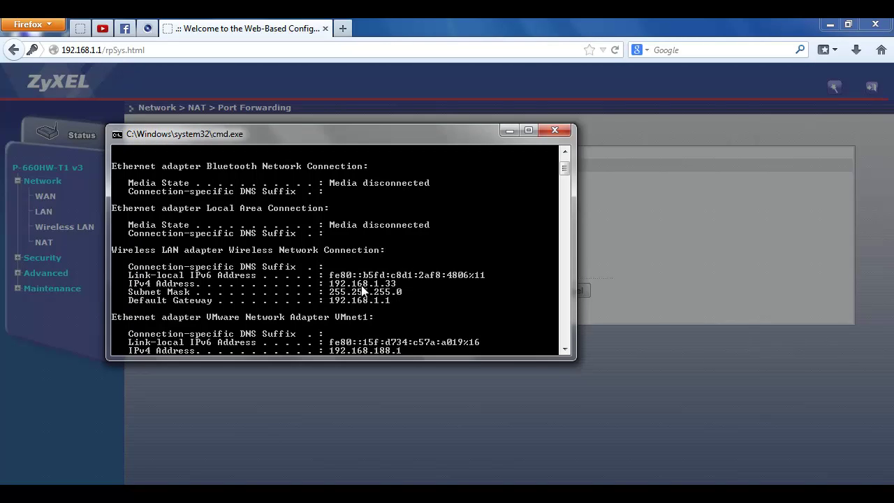
left_click(650, 225)
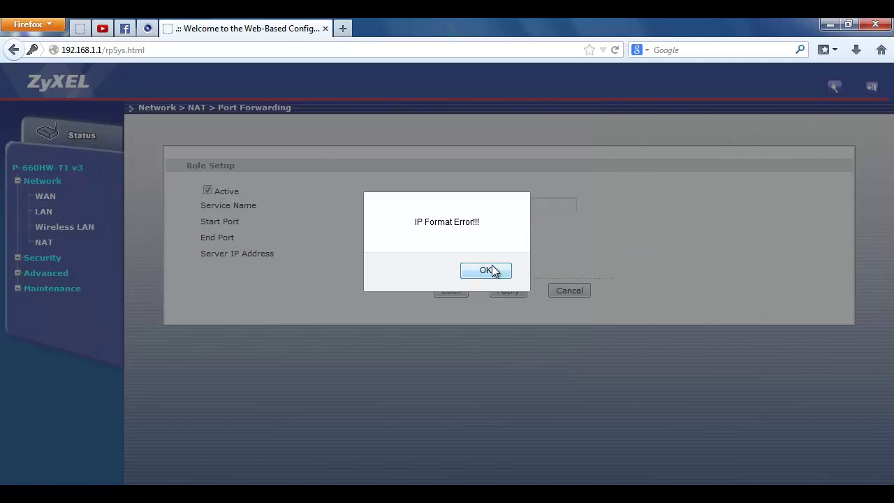
left_click(487, 266)
triple_click(454, 256)
double_click(453, 256)
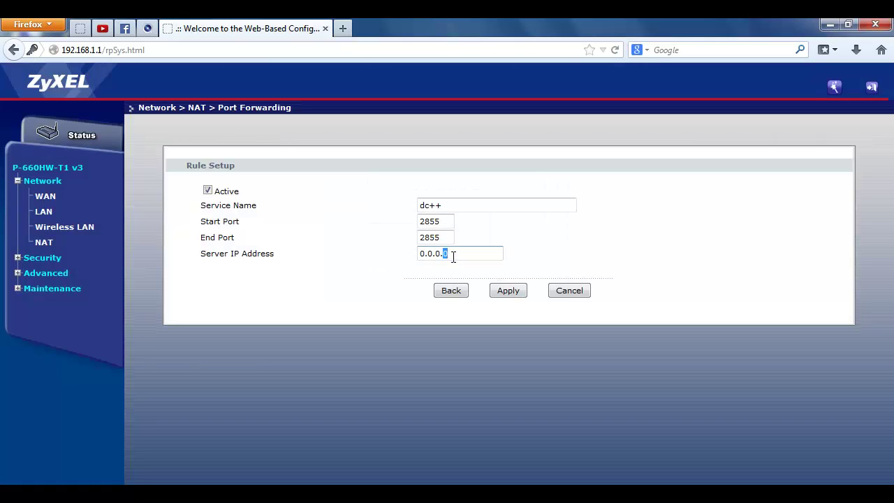
triple_click(453, 256)
double_click(453, 256)
key("BackSpace")
key("BackSpace")
key("BackSpace")
type("192.168")
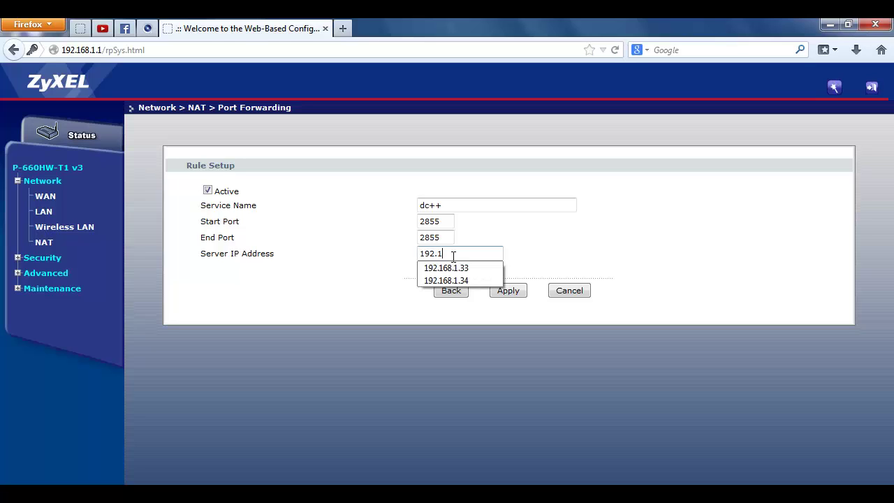
type(".1.")
type("33")
left_click(569, 244)
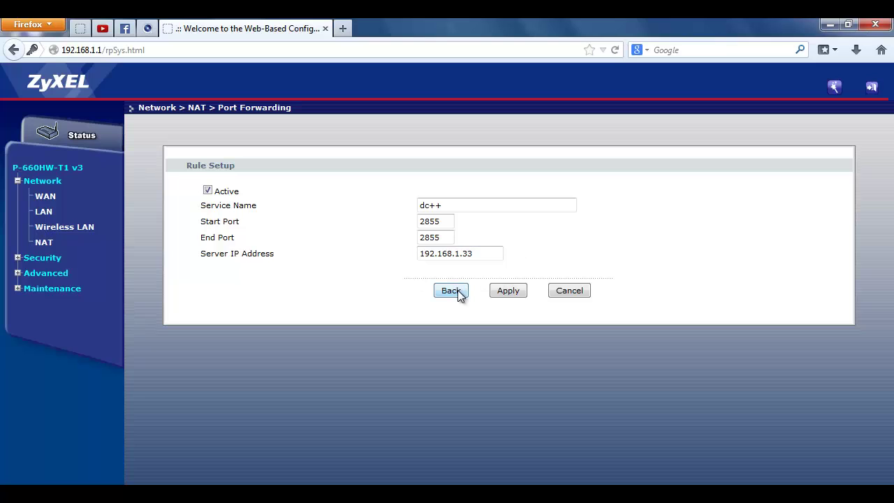
Save and apply the dc++ port 2855 rule, then expand the Advanced settings group
left_click(505, 292)
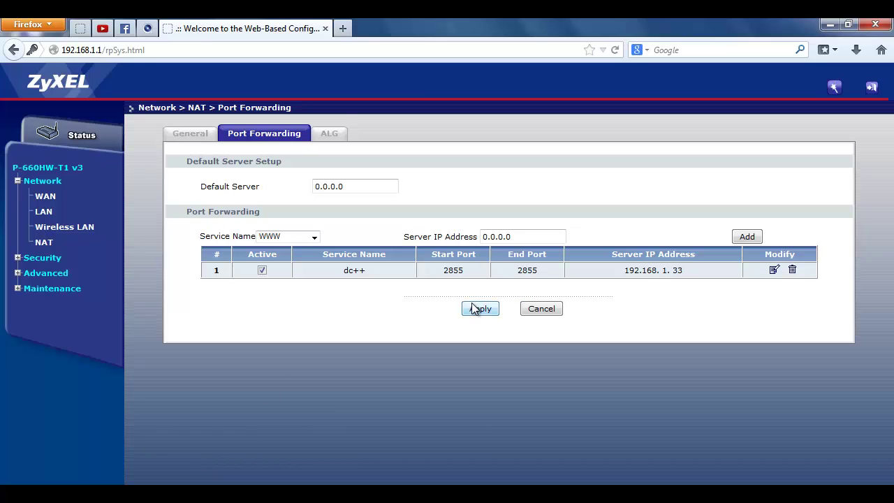
left_click(471, 305)
left_click(43, 276)
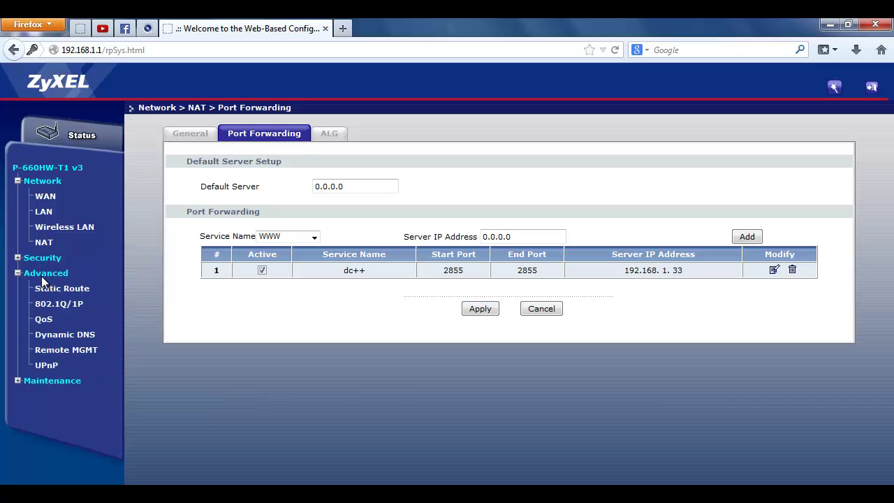
Turn on UPnP with configuration changes allowed, apply it, and minimise Firefox
left_click(47, 368)
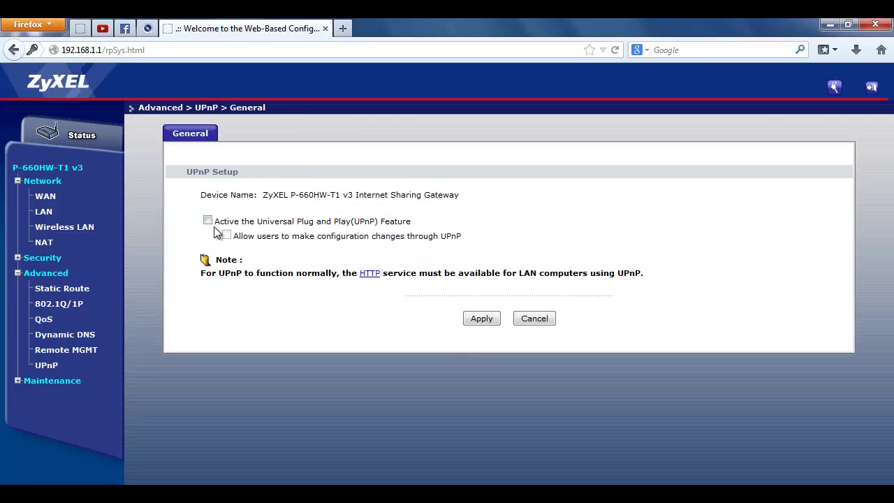
left_click(209, 222)
left_click(226, 236)
left_click(475, 321)
left_click(828, 26)
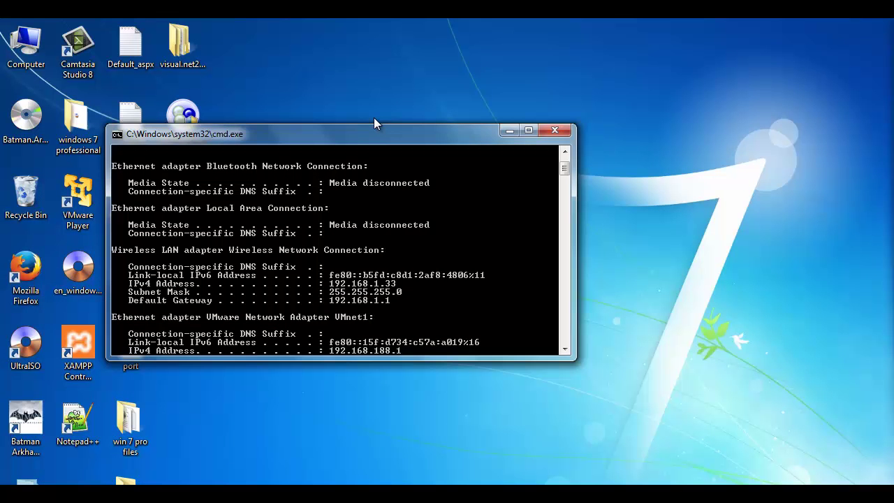
Move the command prompt aside and run the DCPlusPlus installer as administrator
mouse_move(372, 131)
left_mouse_down()
mouse_move(374, 249)
mouse_move(362, 263)
left_mouse_up()
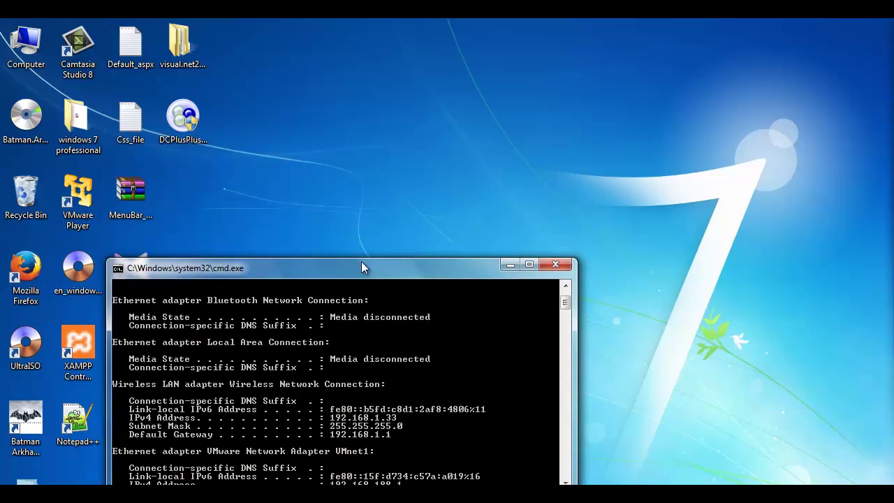
right_click(166, 119)
left_click(195, 144)
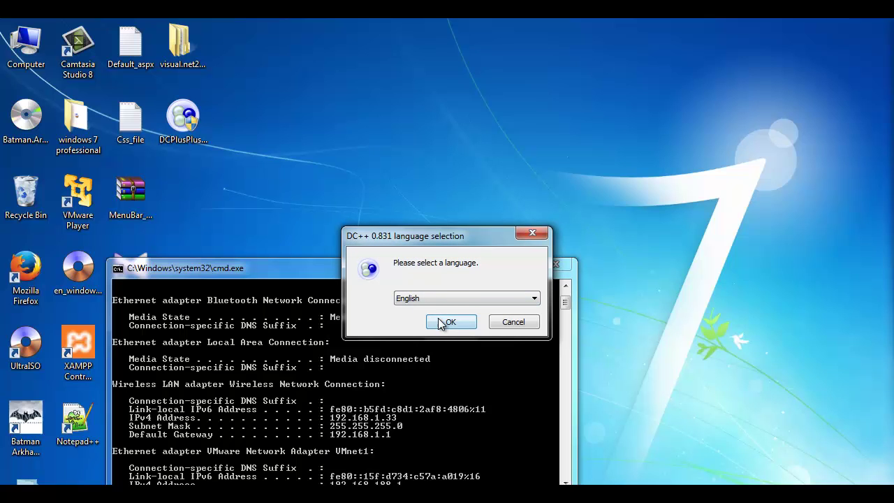
Install DC++ in English with the 32-bit version into C:\Program Files (x86)\DC++
left_click(439, 320)
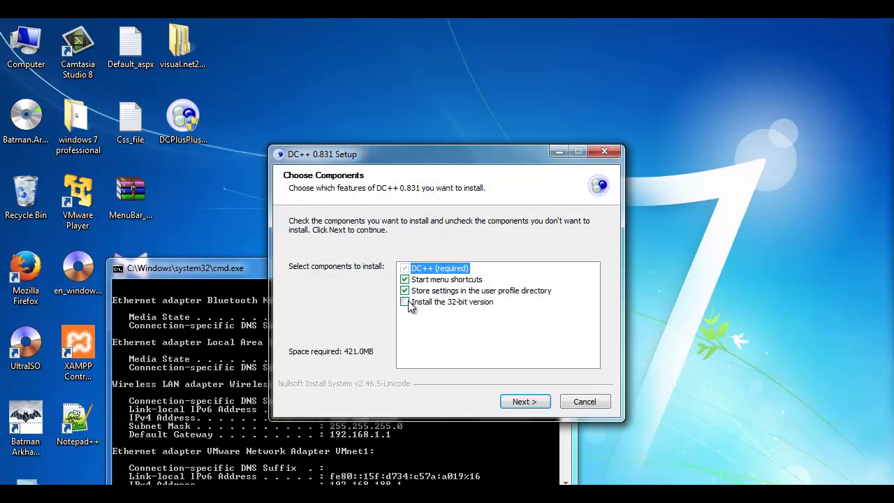
left_click(406, 302)
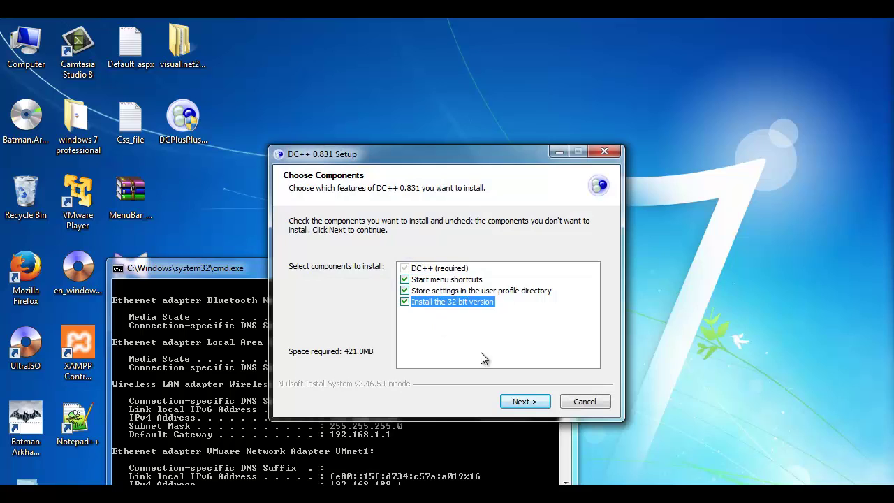
left_click(519, 403)
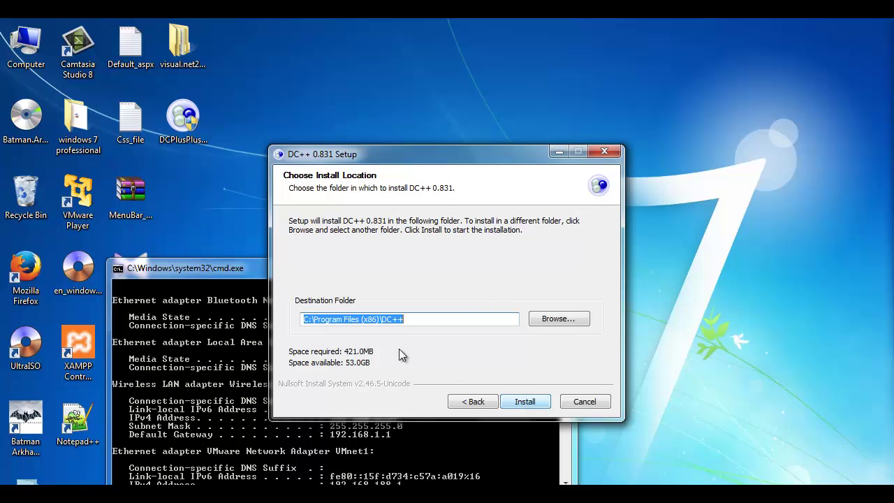
left_click(430, 317)
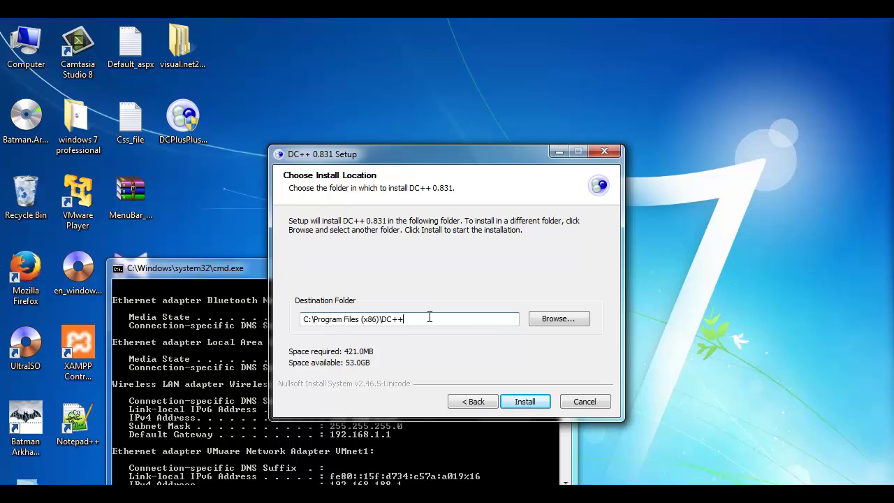
left_click(514, 402)
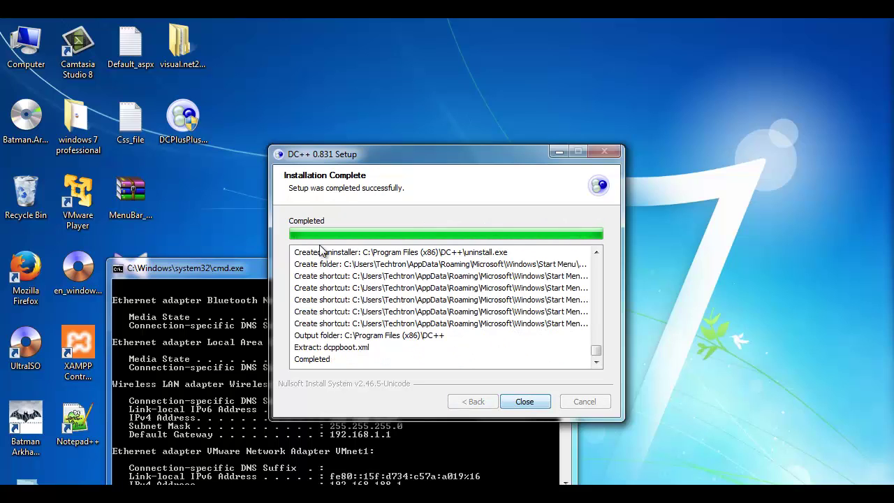
left_click(523, 405)
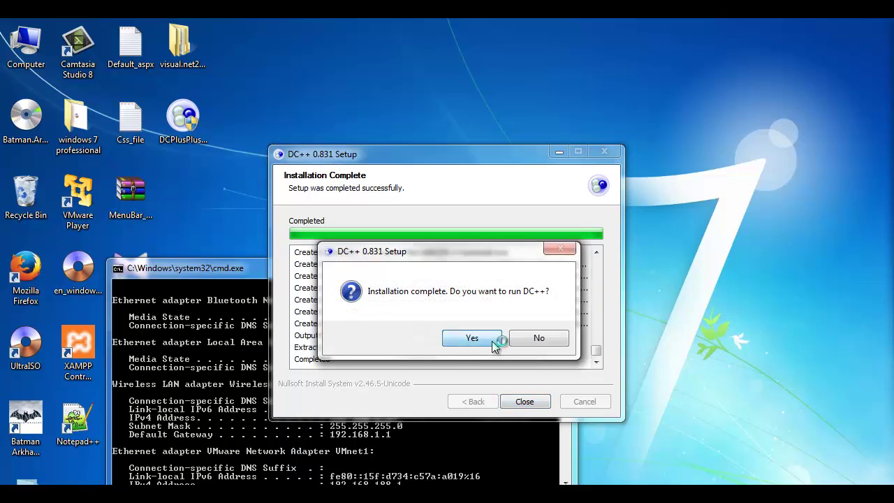
left_click(493, 342)
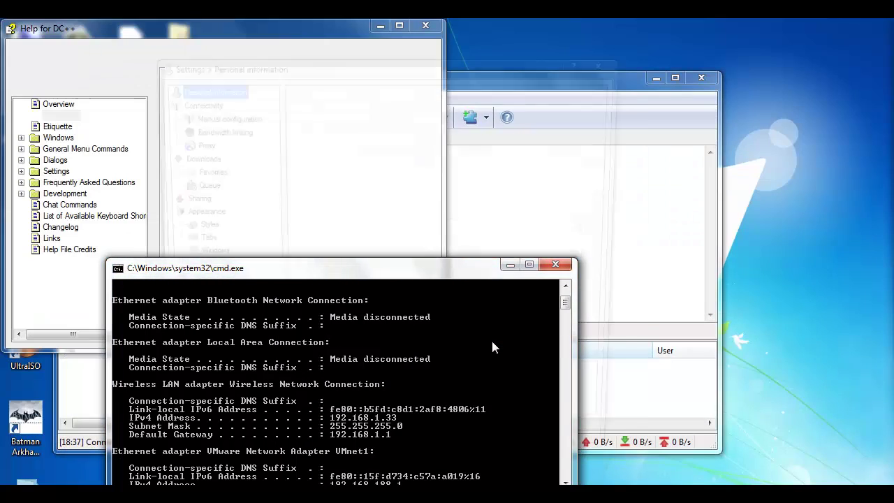
left_click(510, 264)
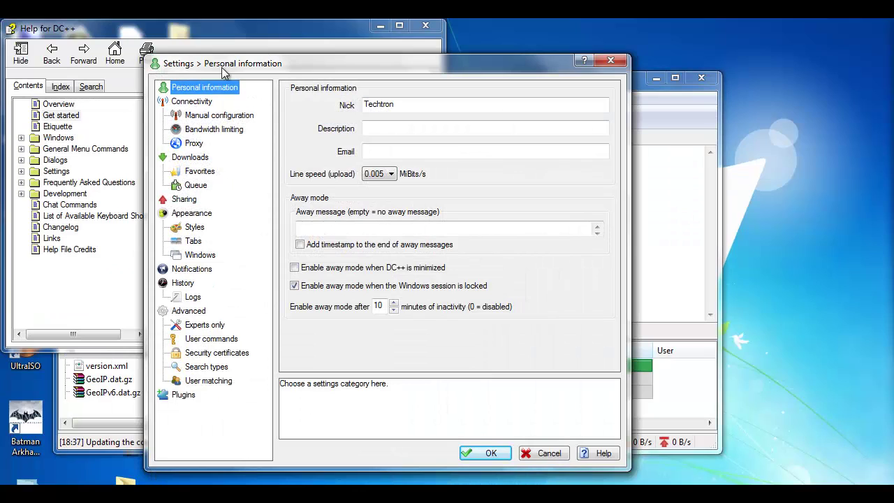
double_click(393, 106)
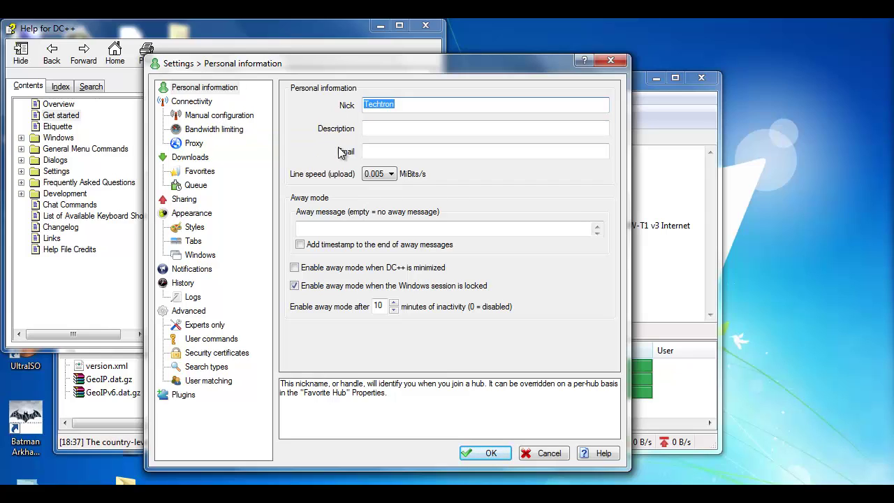
left_click(248, 117)
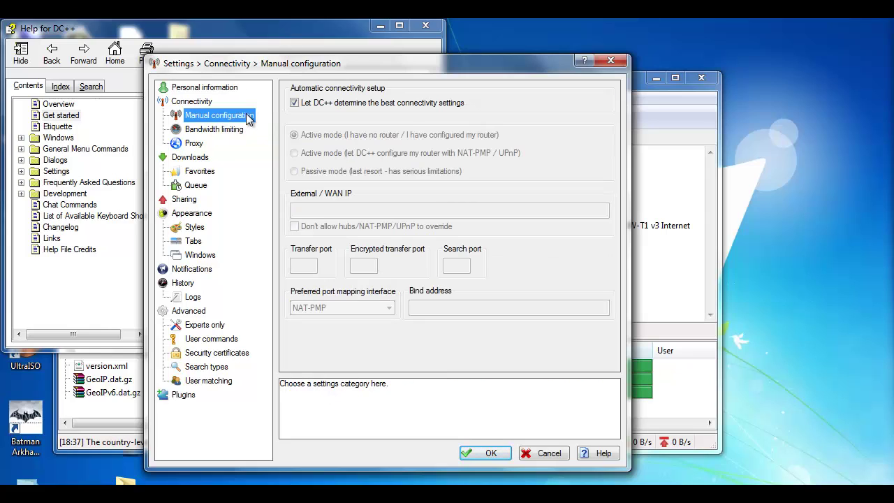
left_click(294, 104)
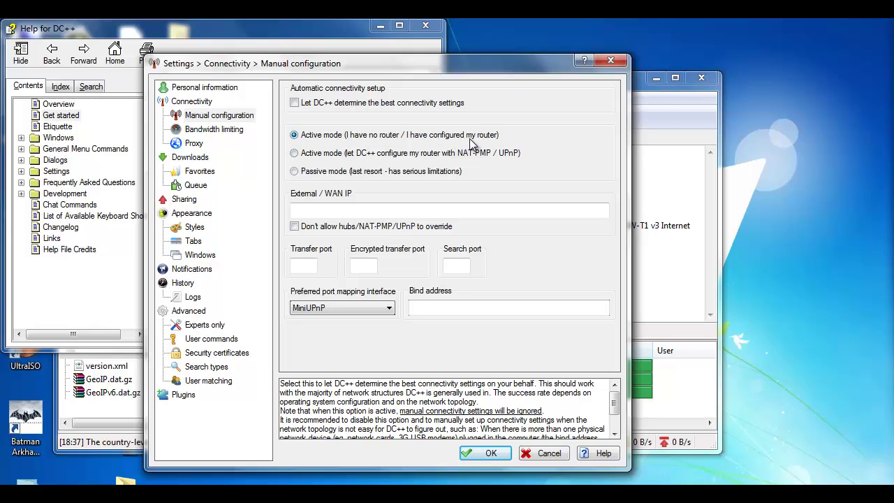
left_click(353, 212)
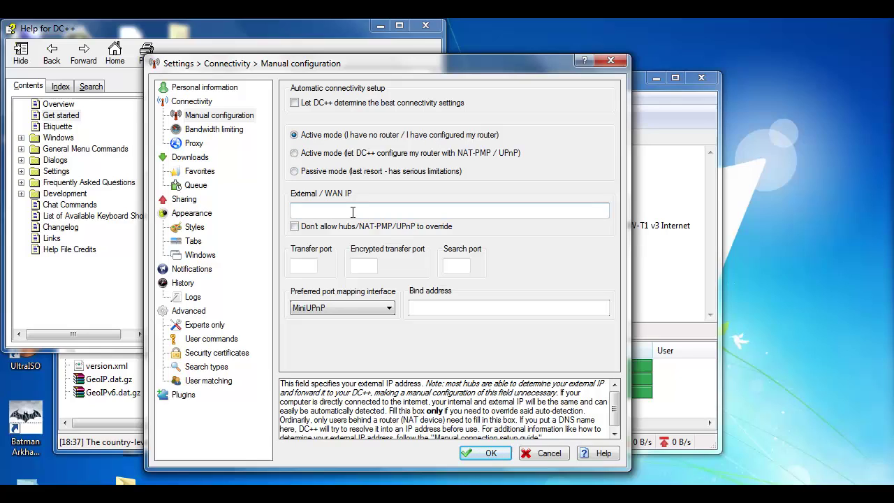
type("114.143.171.8")
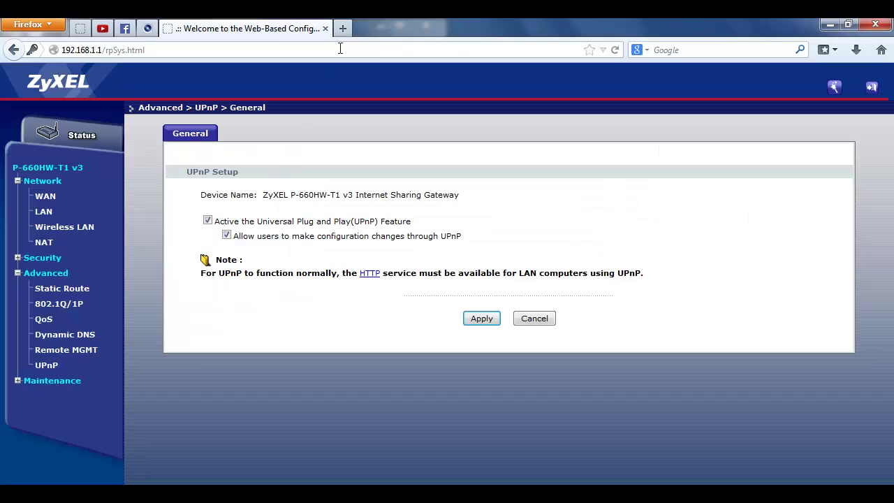
left_click(343, 30)
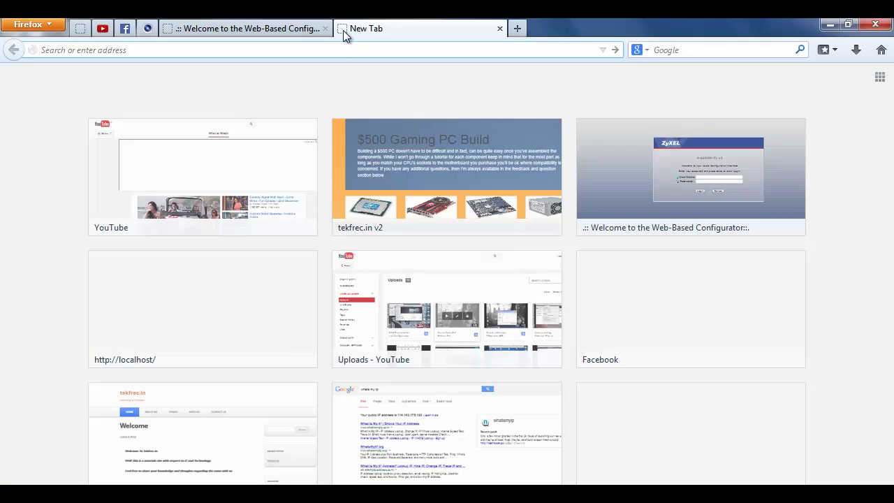
type("whats my ")
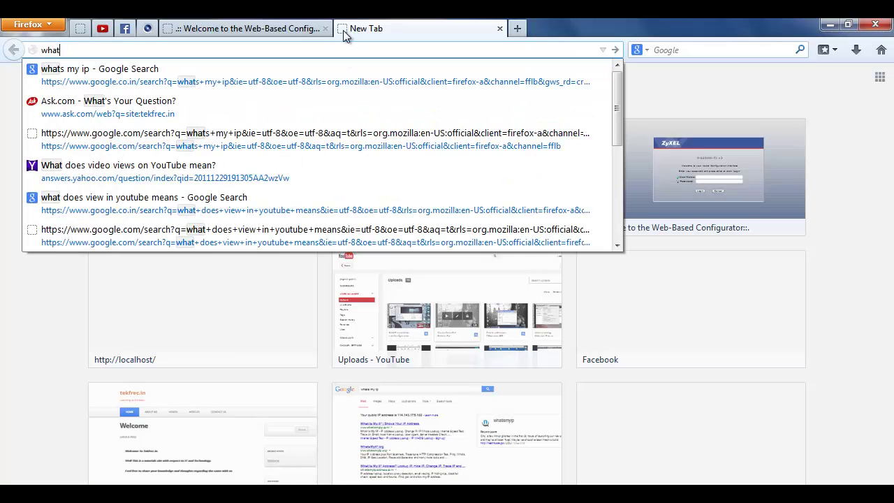
type("ip")
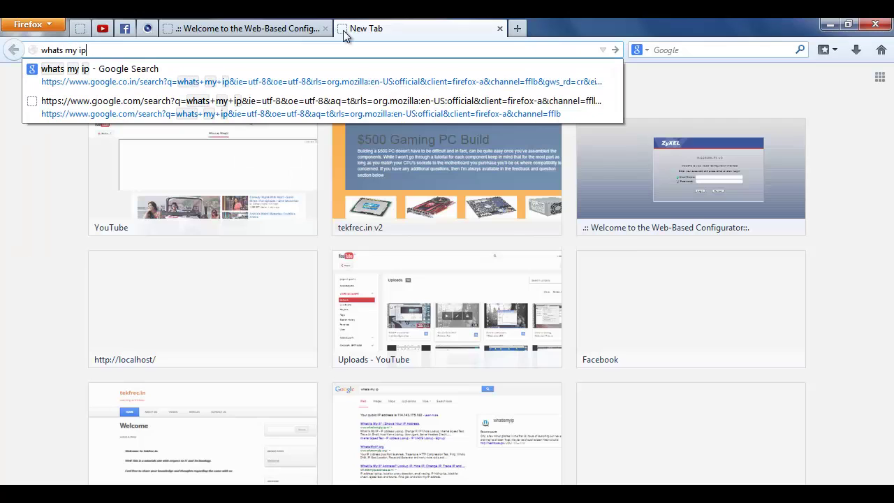
key("Return")
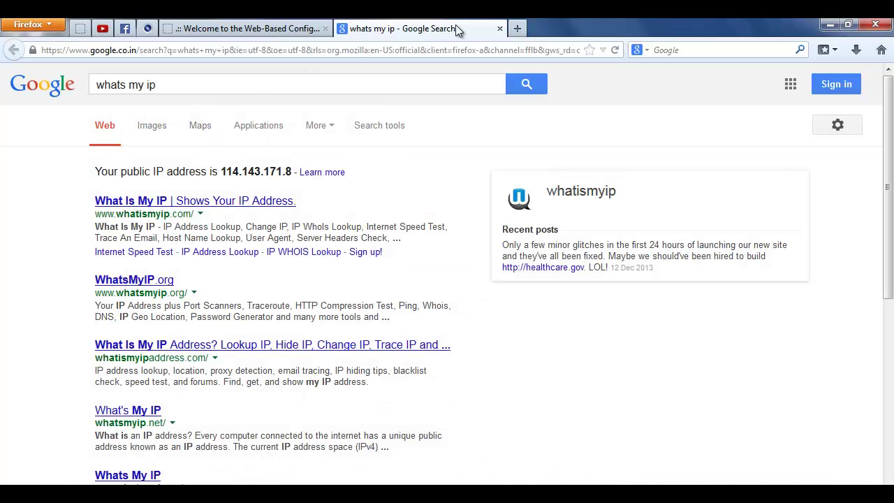
left_click(496, 29)
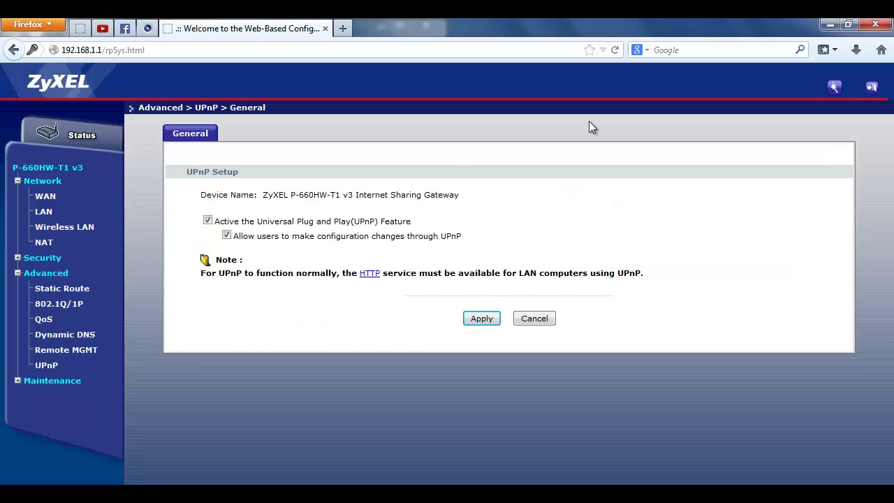
Enter transfer port 2855, encrypted transfer port 3645 and search port 4429, then confirm with OK
left_click(829, 25)
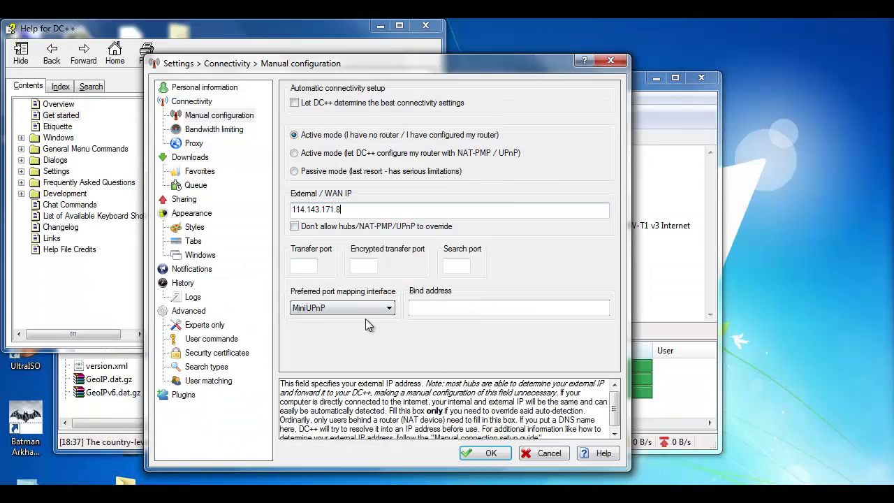
left_click(316, 268)
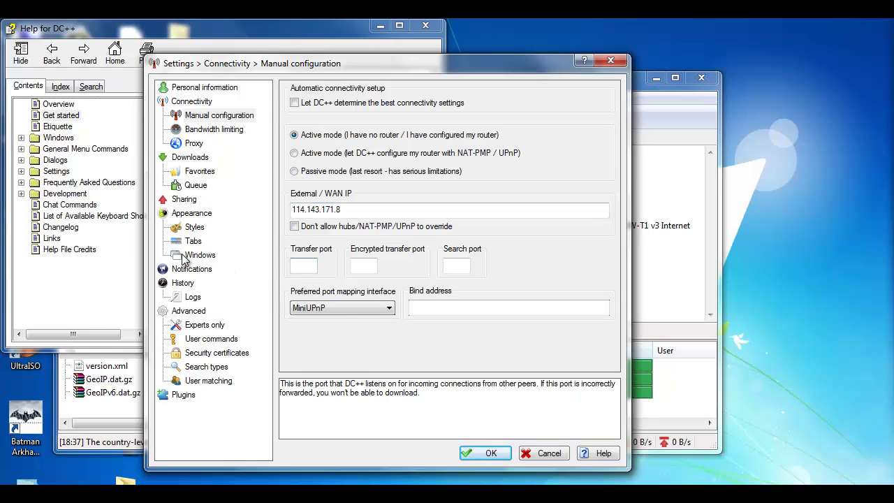
type("2855")
left_click(357, 265)
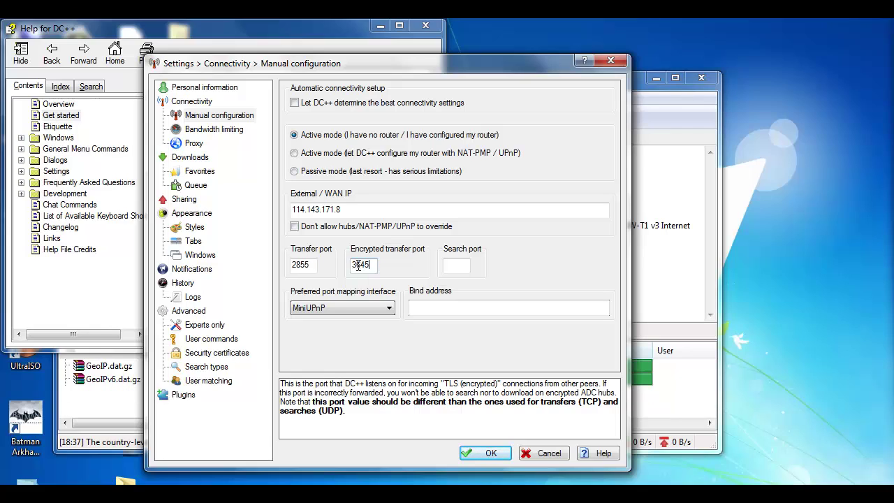
left_click(447, 268)
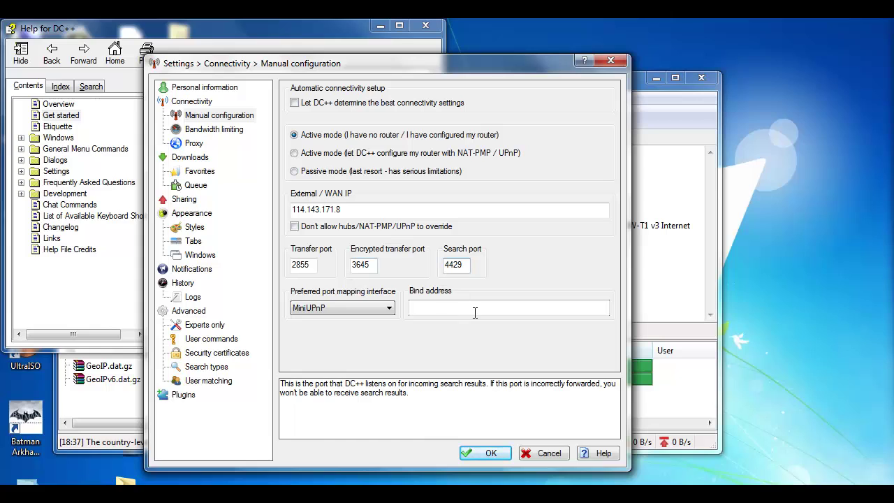
left_click(492, 454)
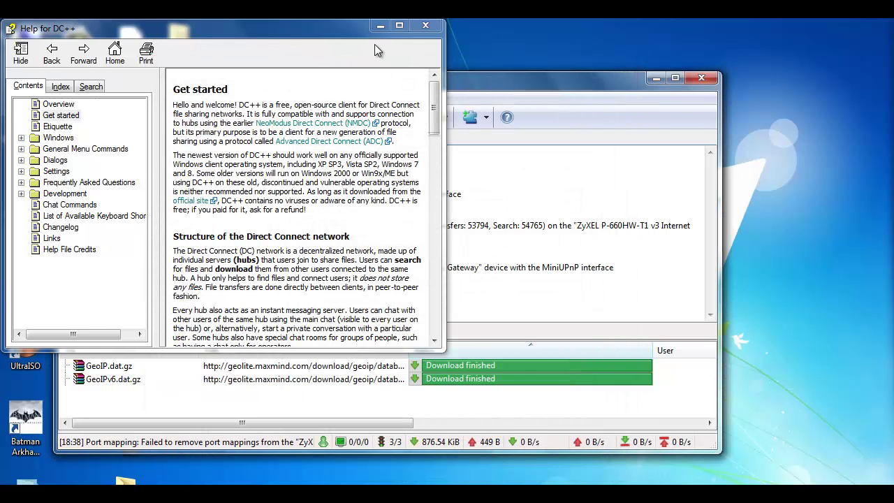
Exit DC++ by confirming 'Really exit?', then relaunch it from the Start menu
left_click(711, 84)
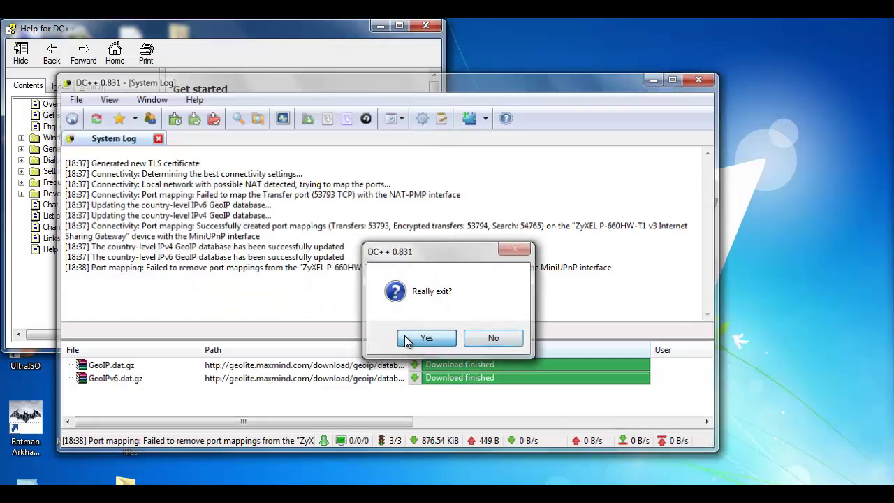
left_click(409, 339)
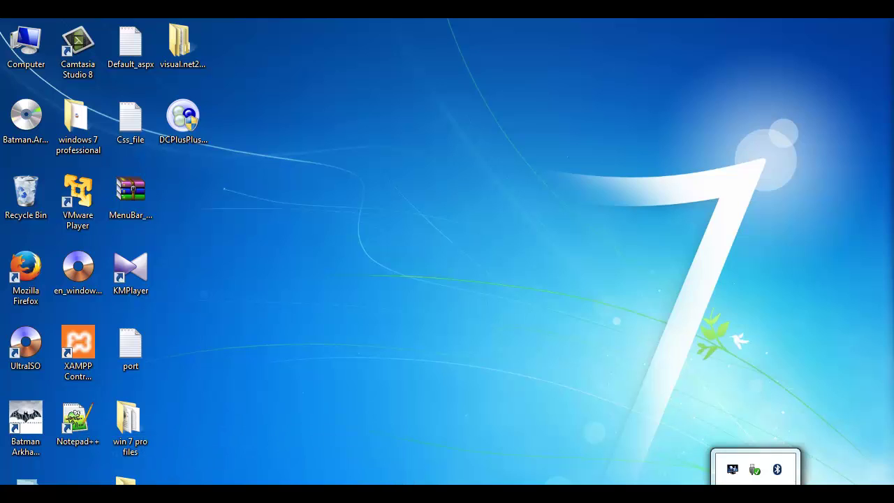
left_click(732, 469)
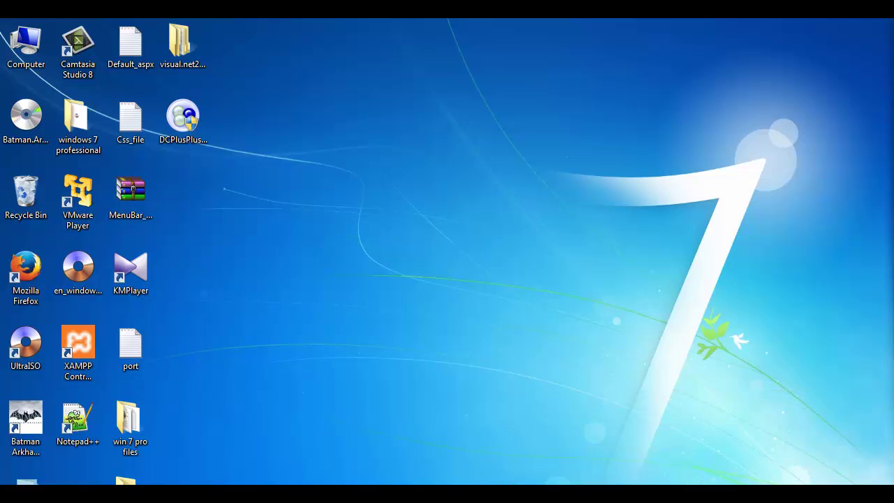
left_click(14, 493)
left_click(64, 239)
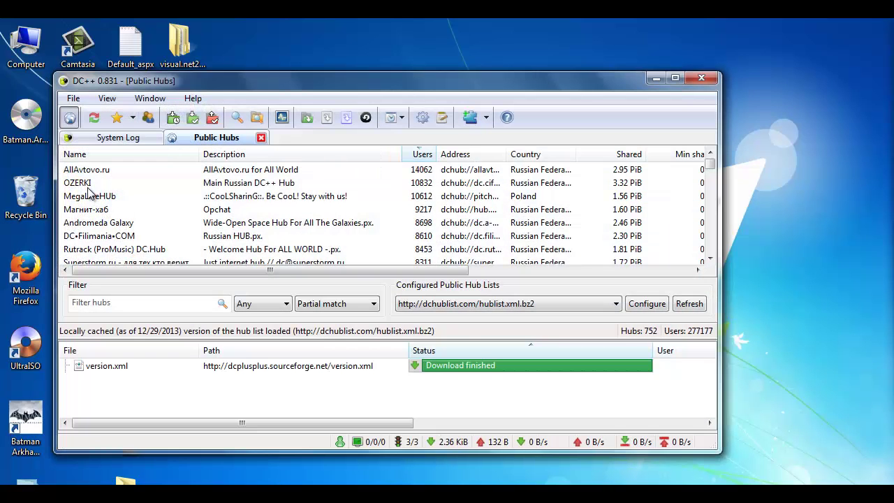
Join the Rutrack (ProMusic) DC.Hub from the Public Hubs list
left_click(88, 188)
key("Down")
key("Down")
key("Down")
key("Down")
key("Down")
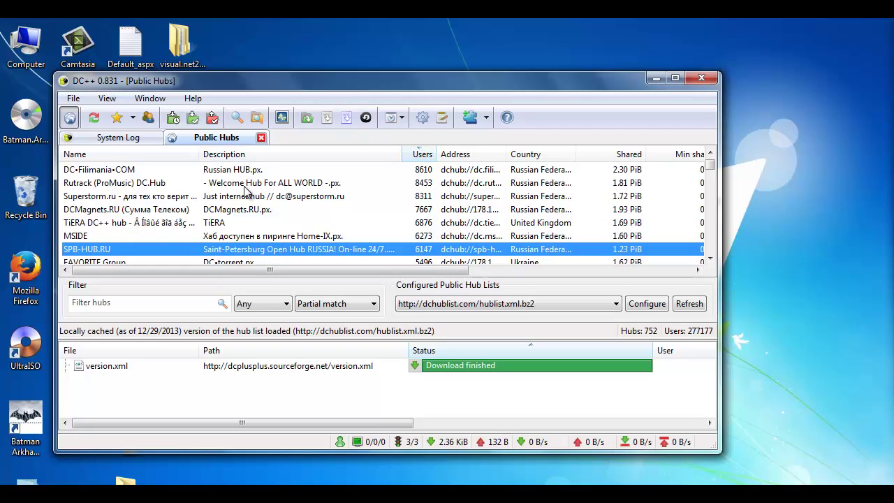
double_click(245, 184)
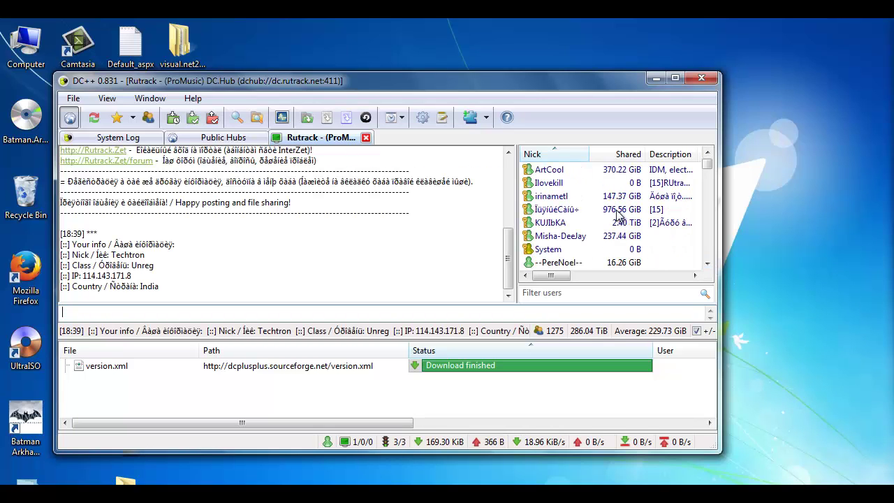
Request a connected user's shared file list from the hub's user list
left_click(708, 264)
scroll(708, 266, "down", 5)
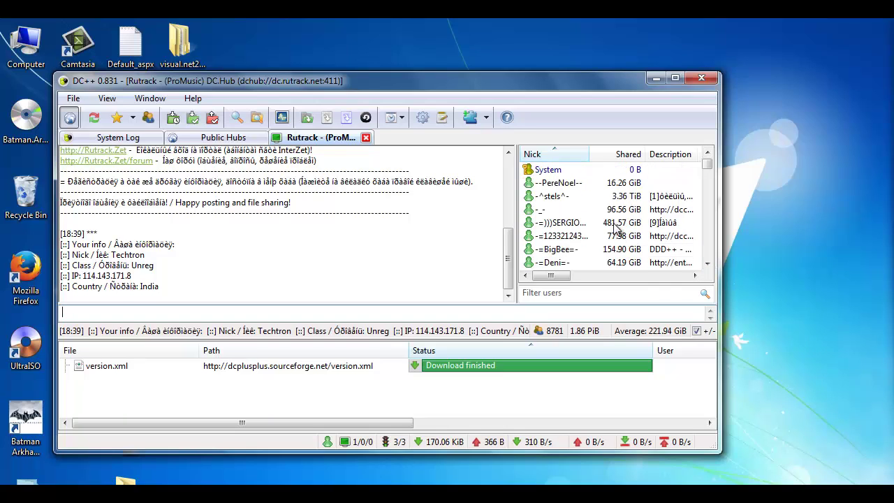
double_click(615, 224)
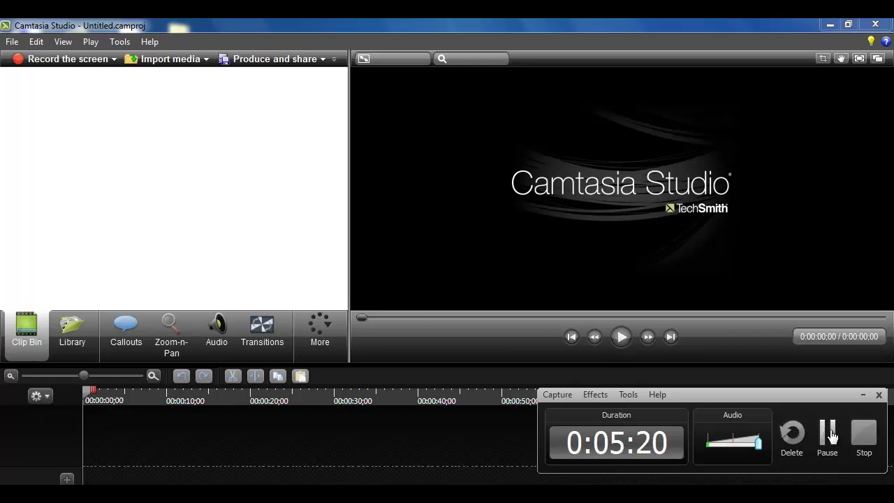
Browse the user's share through E_ and Шара into Papa Roach - Discography
left_click(827, 429)
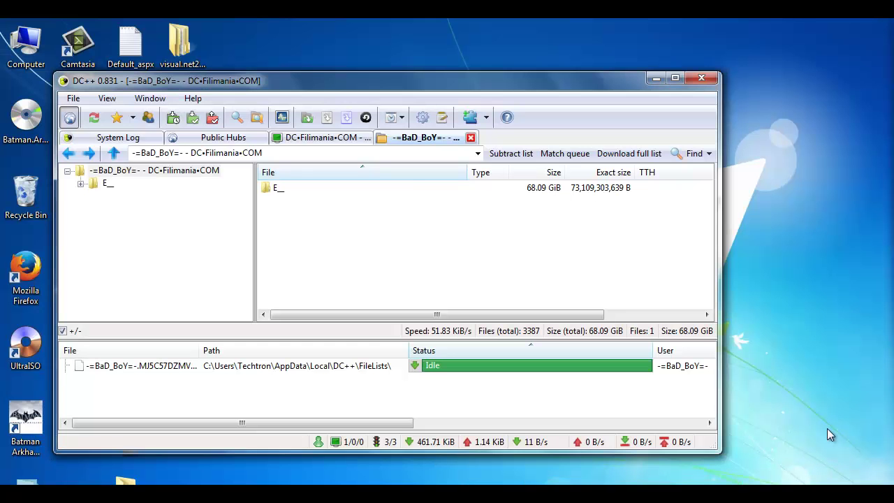
left_click(117, 173)
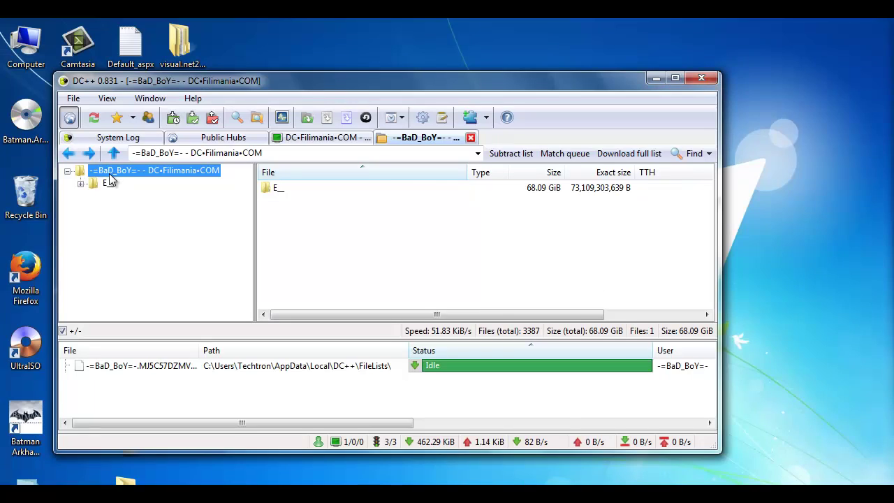
double_click(271, 189)
double_click(270, 188)
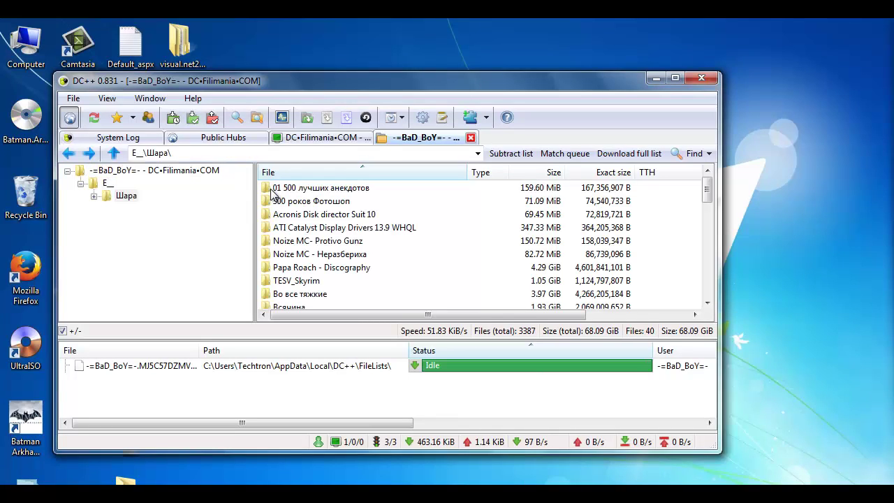
left_click(293, 228)
key("Down")
key("Down")
key("Down")
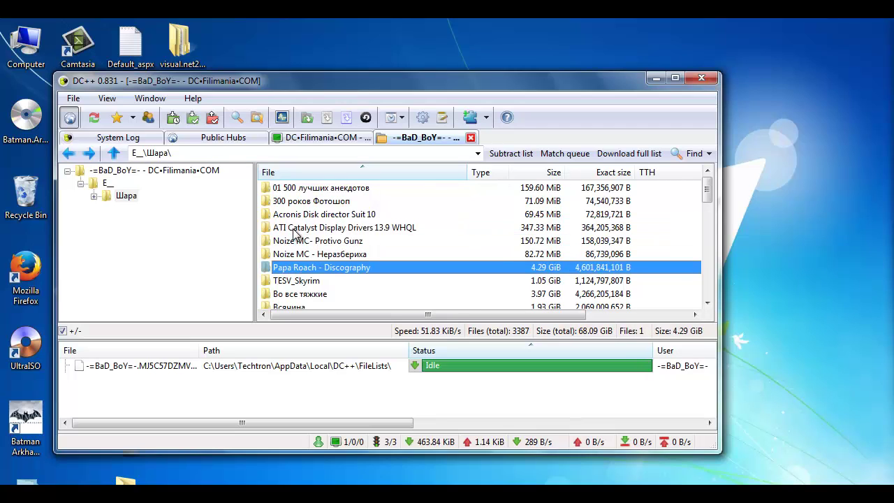
double_click(284, 268)
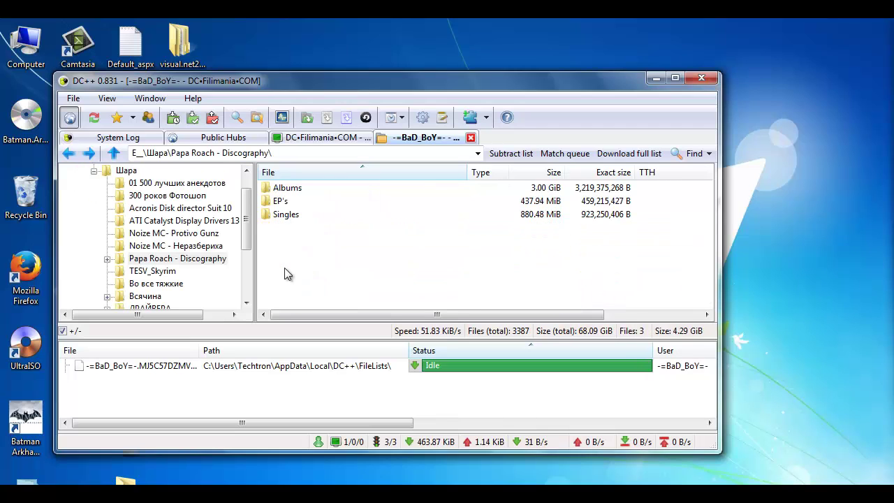
Open Singles, then 2000 - Broken Home, and select cover.jpg
double_click(286, 215)
left_click(309, 190)
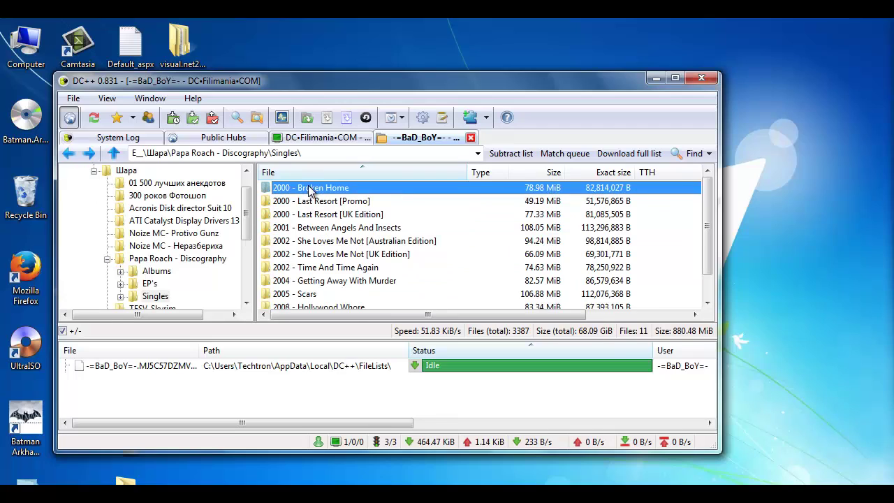
double_click(309, 190)
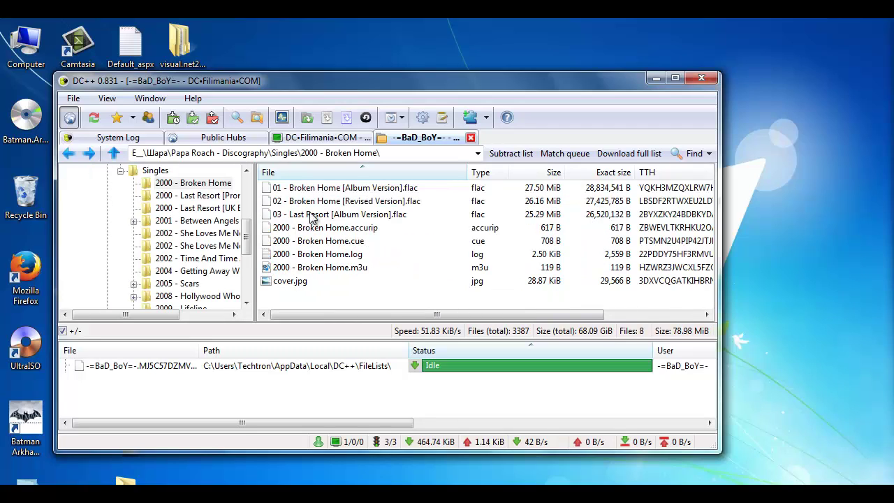
left_click(316, 190)
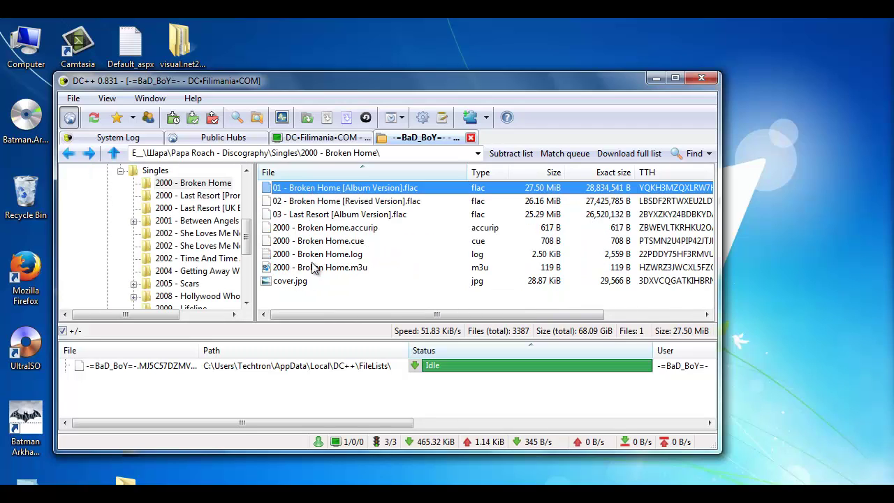
left_click(294, 281)
Download cover.jpg and confirm it appears at 100% in Finished Downloads (F9)
right_click(293, 281)
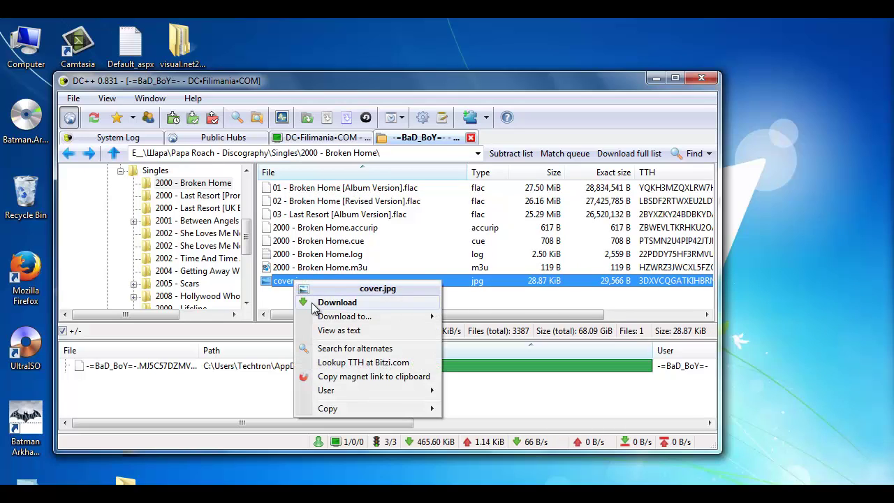
left_click(314, 306)
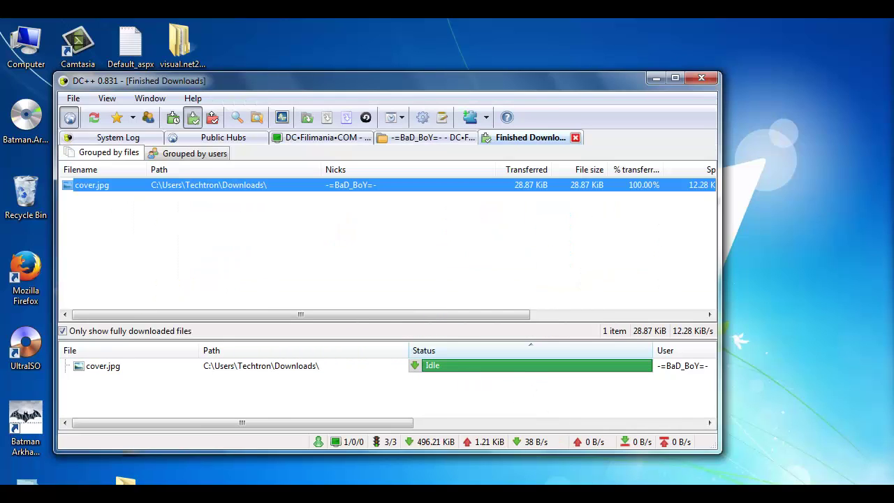
key("F9")
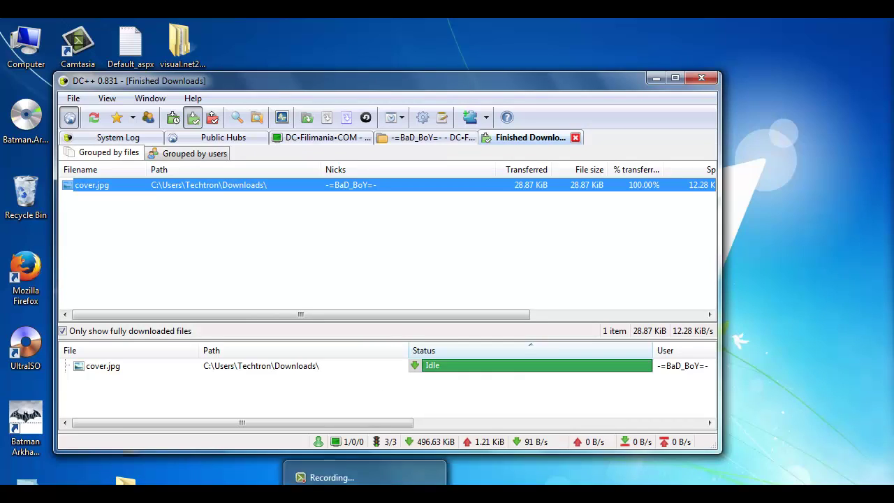